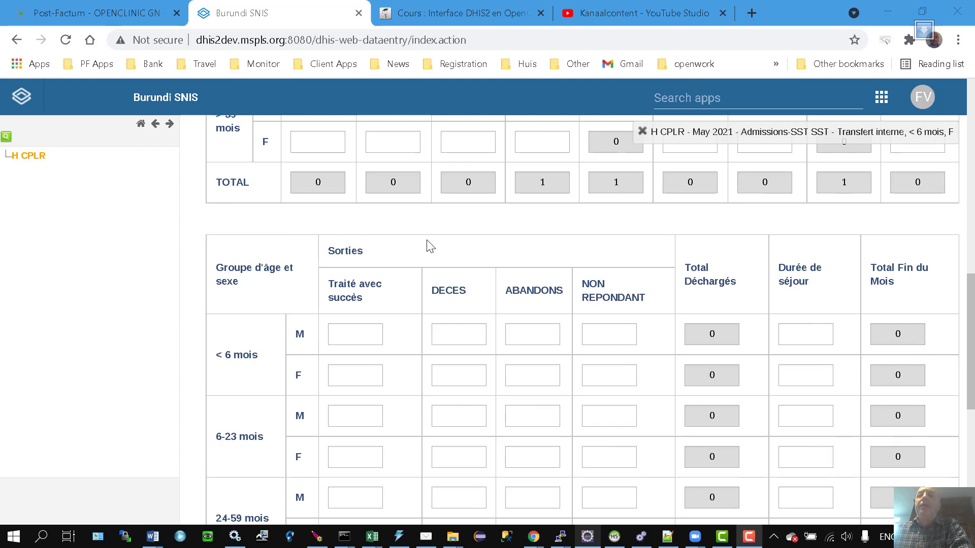
- Examine the Sorties table by age group and sex in the DHIS2 data entry form
{"action": "scroll", "coordinate": [325, 284], "scroll_direction": "down", "scroll_amount": 1}
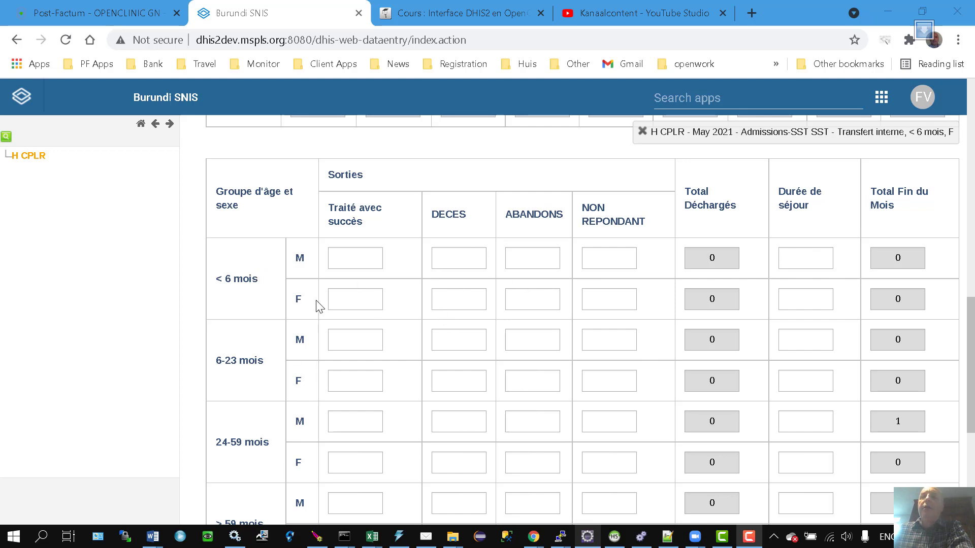
{"action": "scroll", "coordinate": [373, 302], "scroll_direction": "down", "scroll_amount": 3}
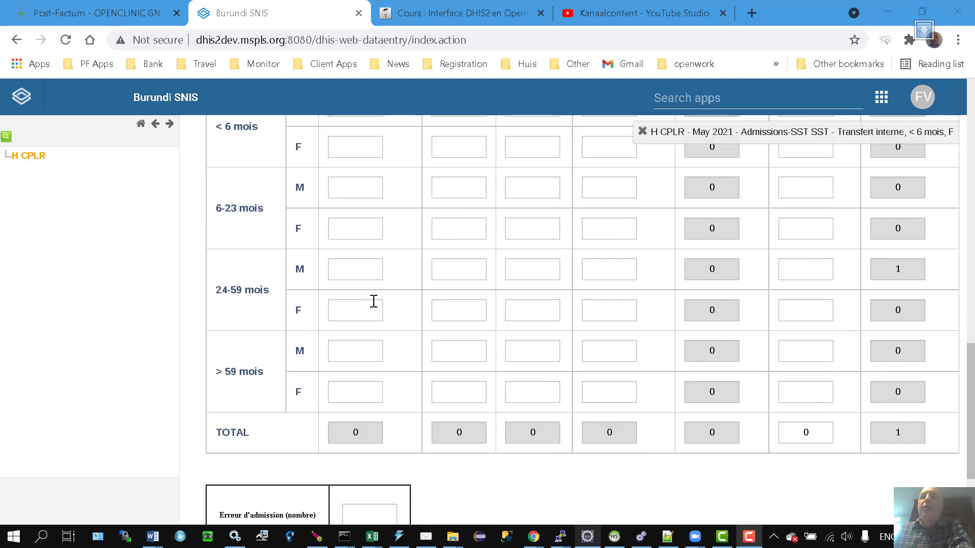
{"action": "scroll", "coordinate": [373, 302], "scroll_direction": "up", "scroll_amount": 2}
{"action": "scroll", "coordinate": [355, 304], "scroll_direction": "up", "scroll_amount": 3}
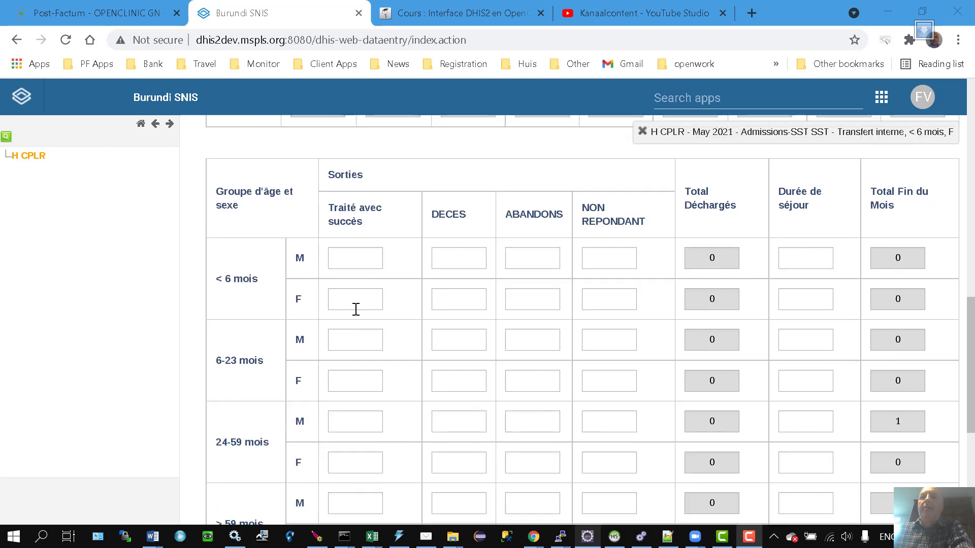
{"action": "scroll", "coordinate": [356, 312], "scroll_direction": "down", "scroll_amount": 1}
- Switch to OpenClinic GA's DHIS2 explorer, search the data sets for 15, and open 38 DSNIS-HOP - Fiche 15 -SST
{"action": "left_click", "coordinate": [102, 13]}
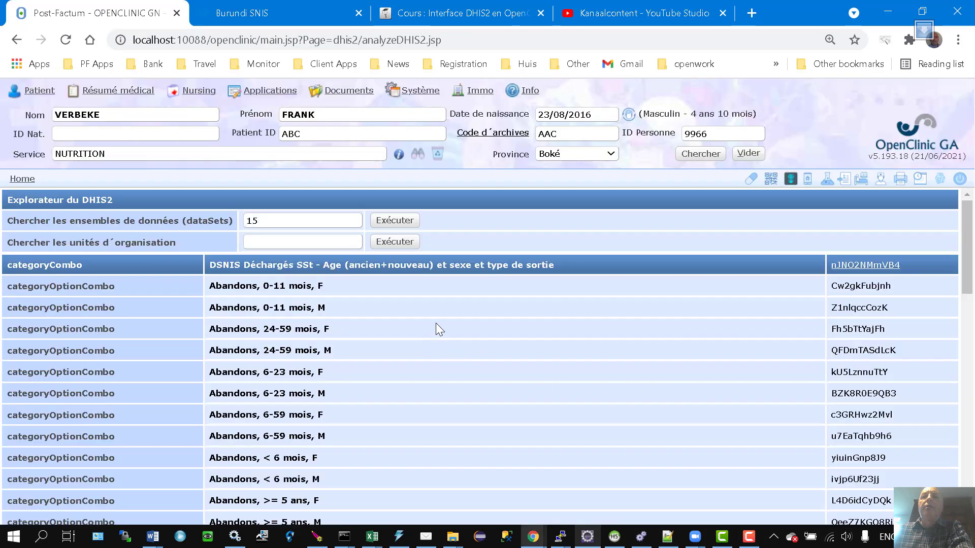
{"action": "left_click", "coordinate": [401, 220]}
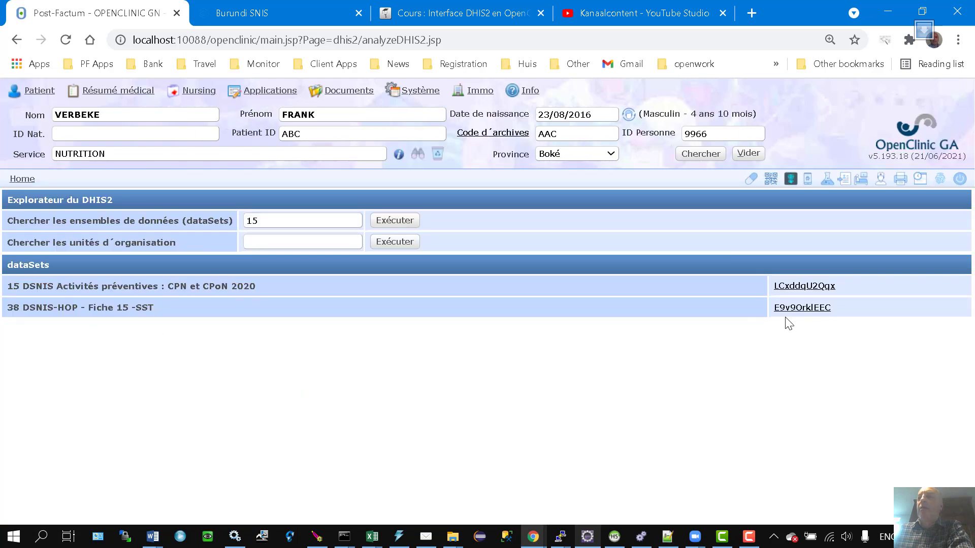
{"action": "left_click", "coordinate": [791, 310]}
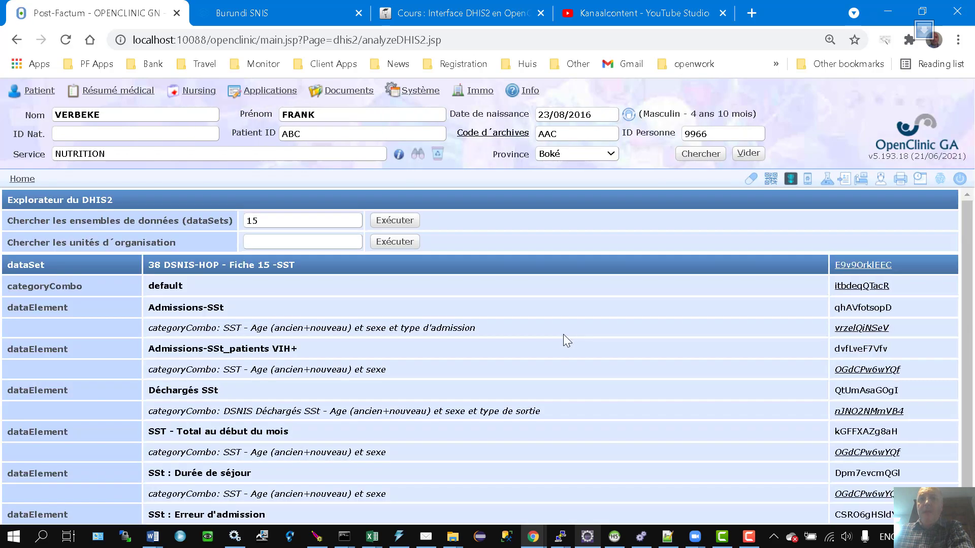
{"action": "scroll", "coordinate": [554, 335], "scroll_direction": "down", "scroll_amount": 1}
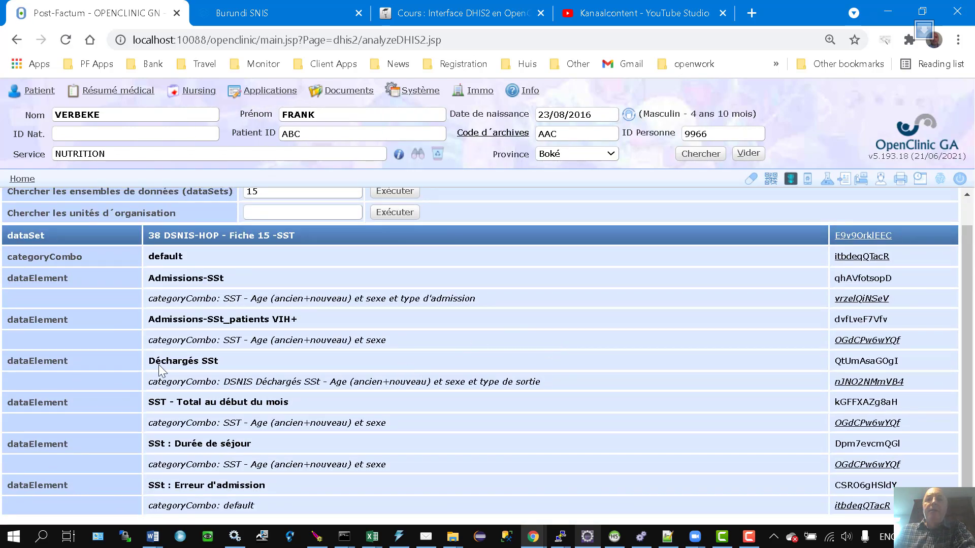
- Examine the Déchargés SSt data element's UID and category combination, comparing its exit type with the admission type of Admissions-SSt
{"action": "left_click_drag", "start_coordinate": [156, 364], "coordinate": [213, 359]}
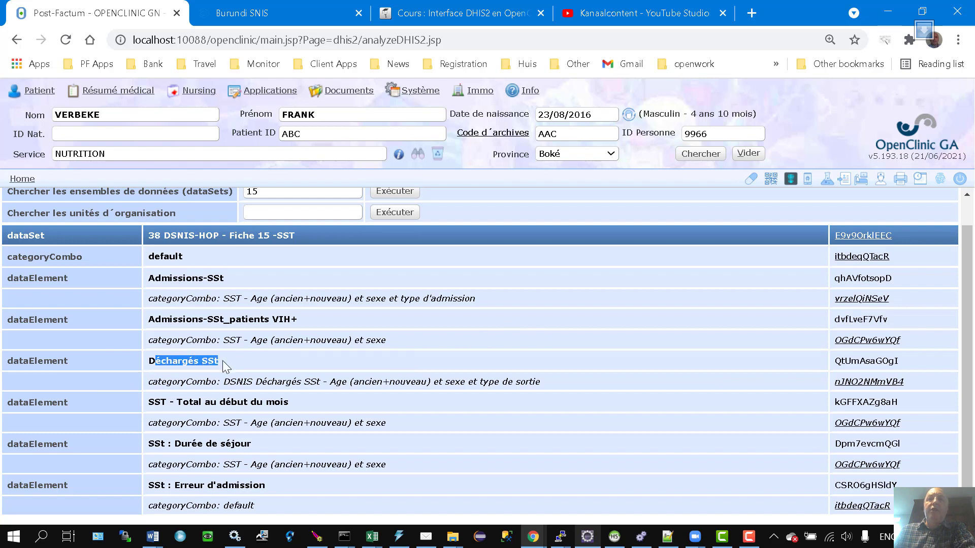
{"action": "left_click", "coordinate": [233, 361]}
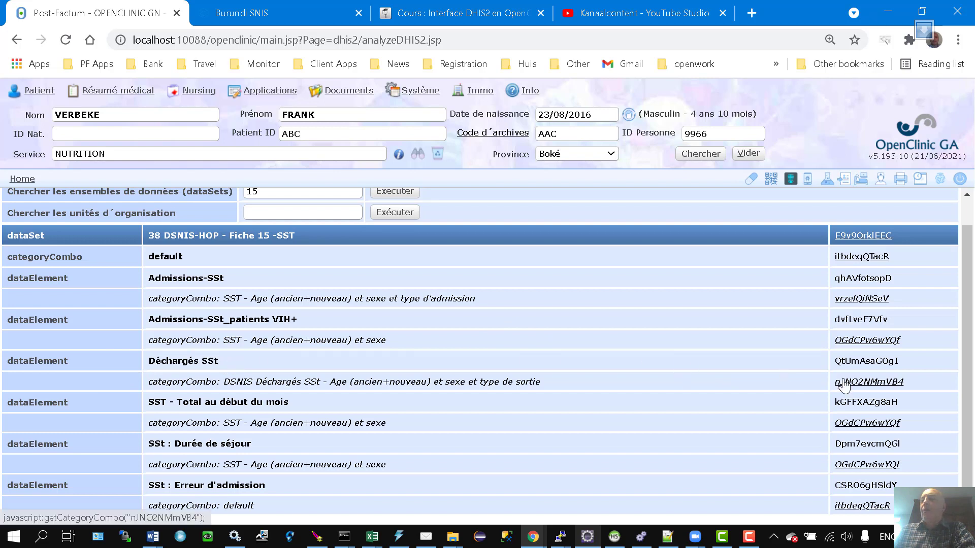
{"action": "double_click", "coordinate": [867, 362]}
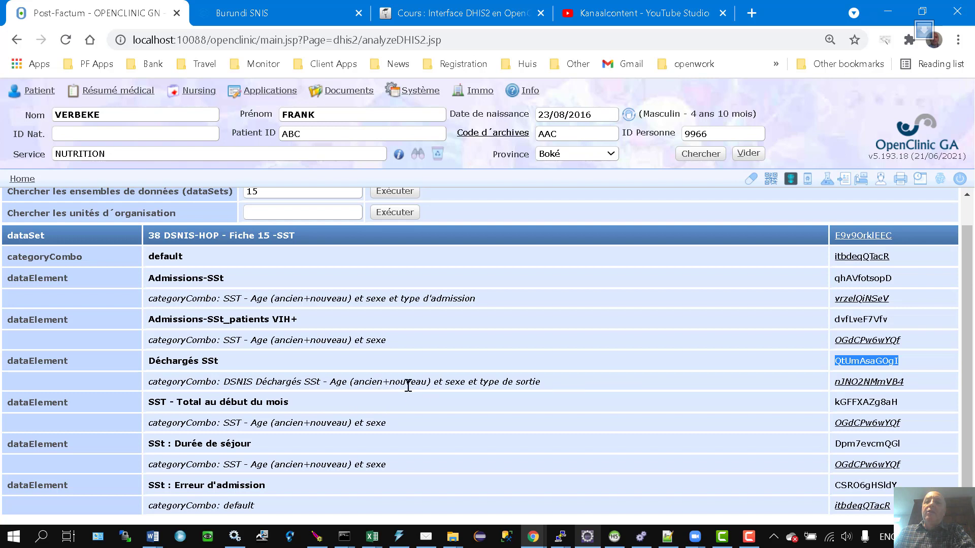
{"action": "double_click", "coordinate": [450, 382]}
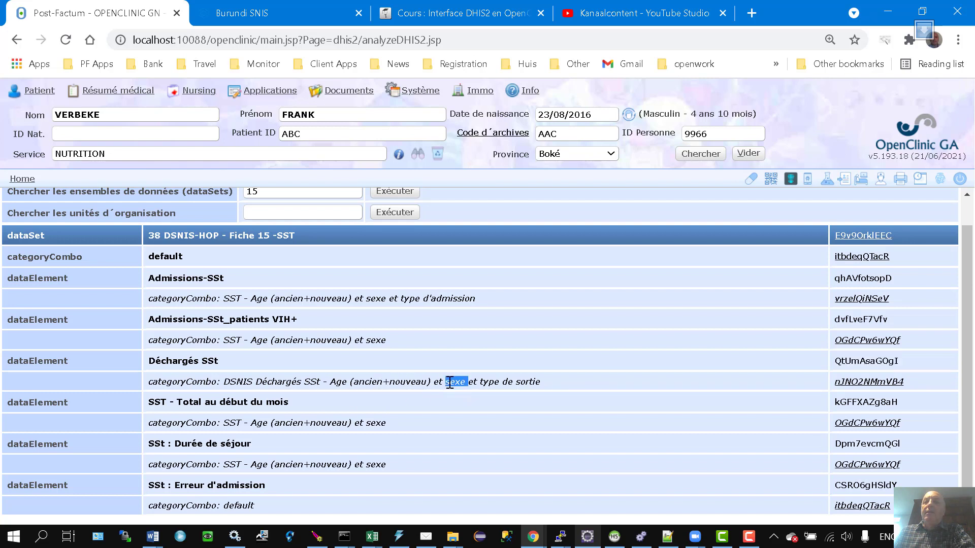
{"action": "left_click_drag", "start_coordinate": [483, 385], "coordinate": [559, 387]}
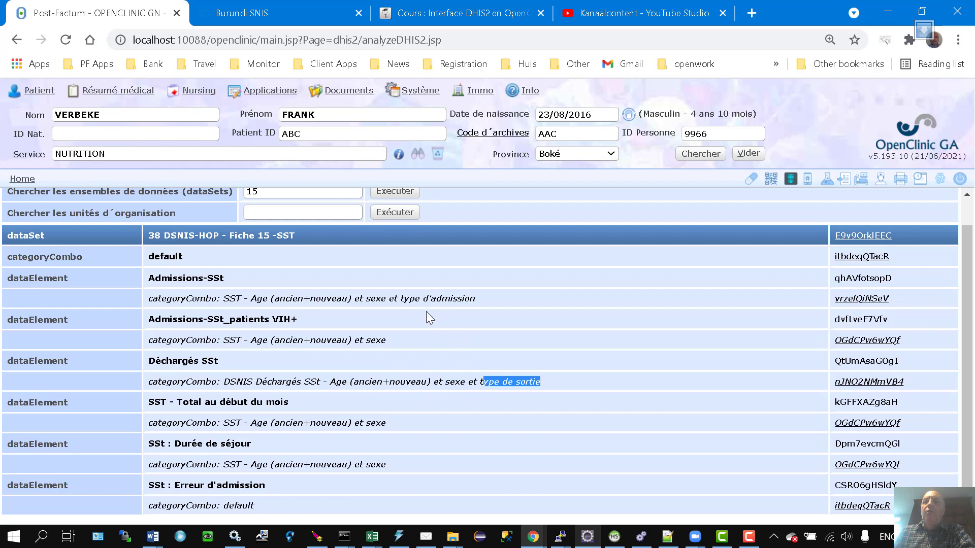
{"action": "left_click_drag", "start_coordinate": [401, 298], "coordinate": [476, 301]}
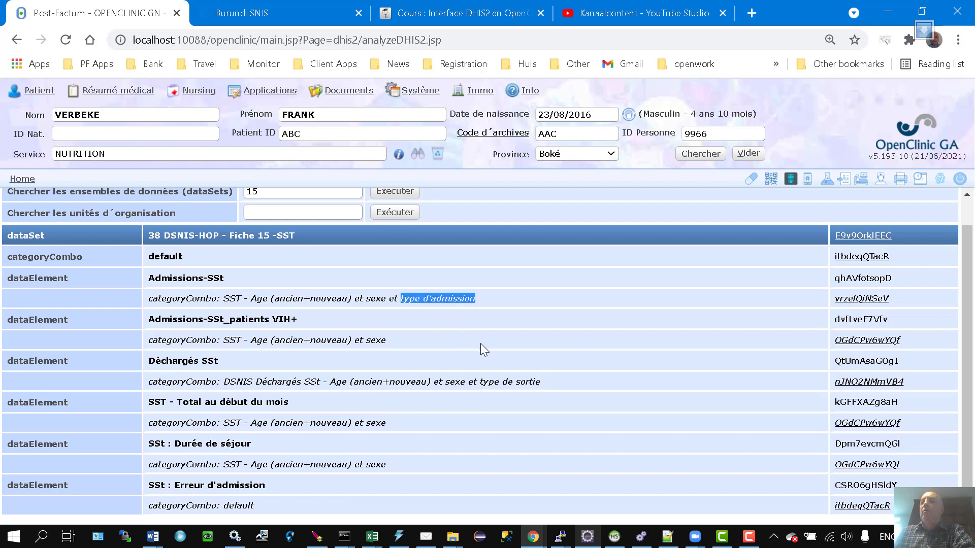
{"action": "left_click", "coordinate": [588, 394]}
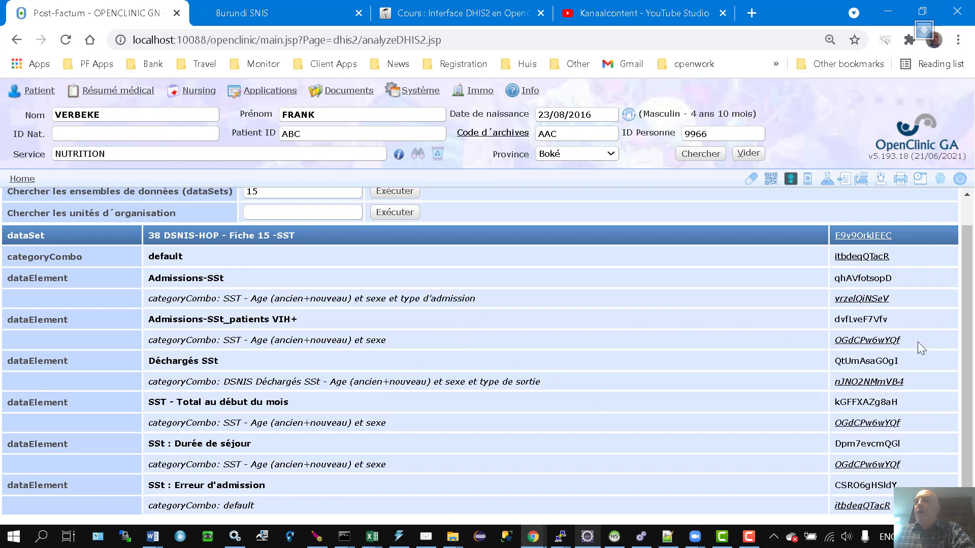
{"action": "double_click", "coordinate": [872, 361]}
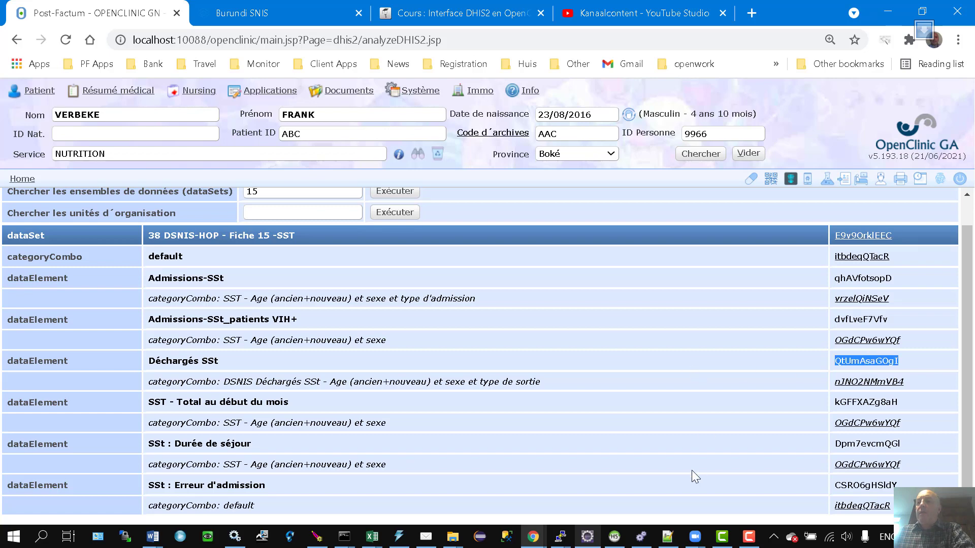
- Switch to test.15.xml in Notepad++ and highlight the data element UID in the first sorties dataset, for males under 6 months
{"action": "left_click", "coordinate": [668, 537]}
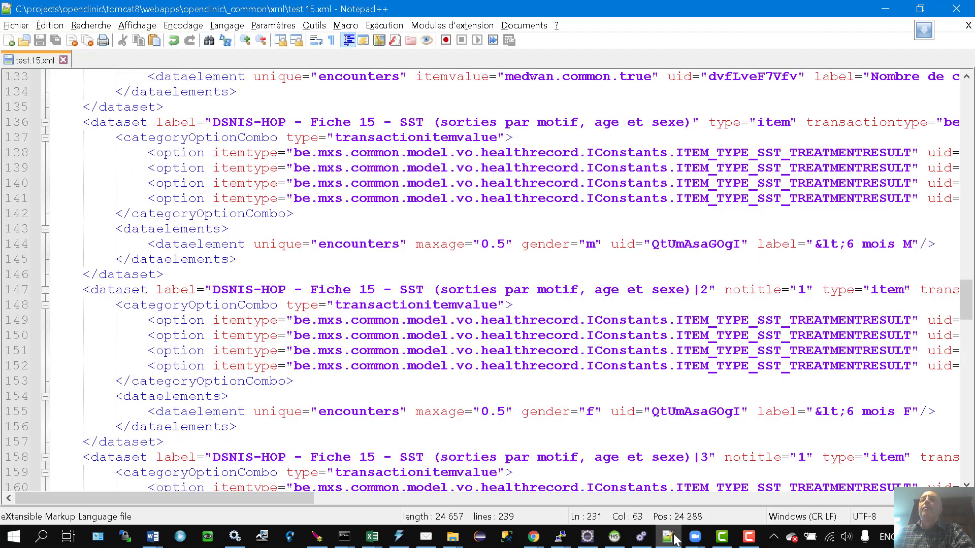
{"action": "scroll", "coordinate": [555, 308], "scroll_direction": "up", "scroll_amount": 1}
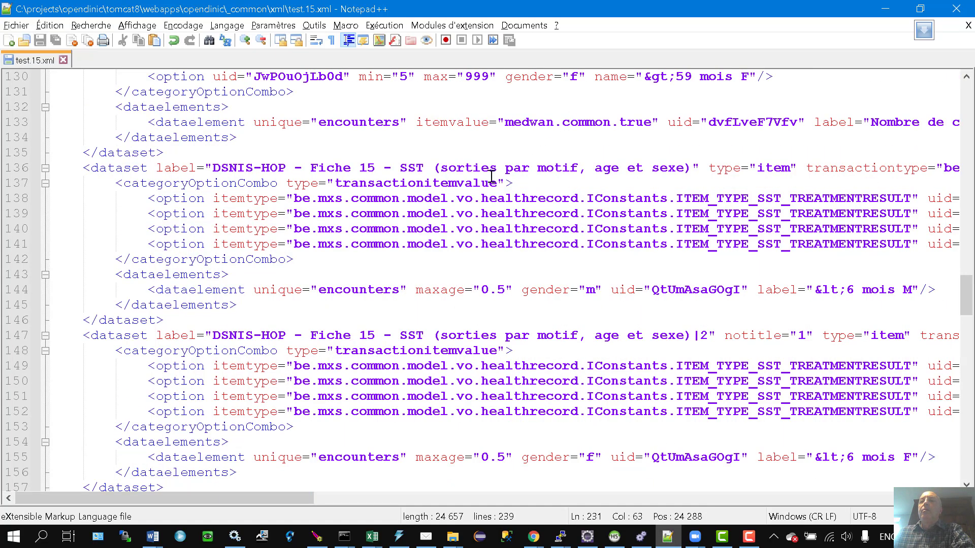
{"action": "double_click", "coordinate": [685, 291]}
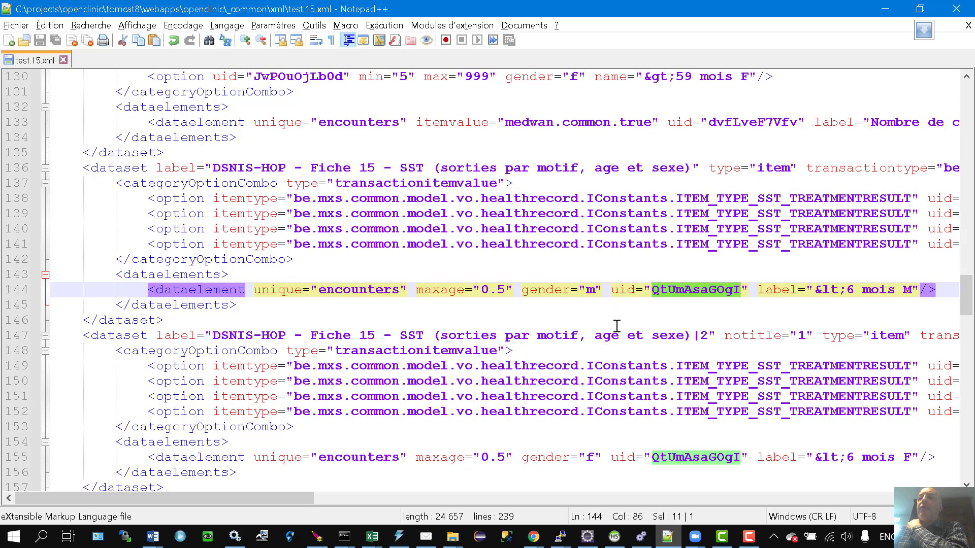
- Examine the type, transaction type, item type and encounter type attributes of the first sorties dataset
{"action": "left_click_drag", "start_coordinate": [283, 494], "coordinate": [464, 257]}
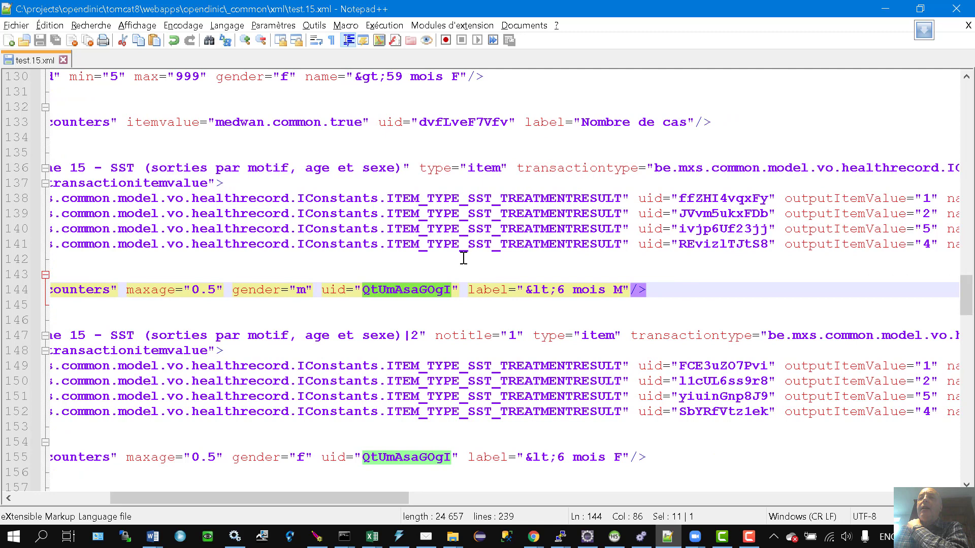
{"action": "double_click", "coordinate": [481, 172]}
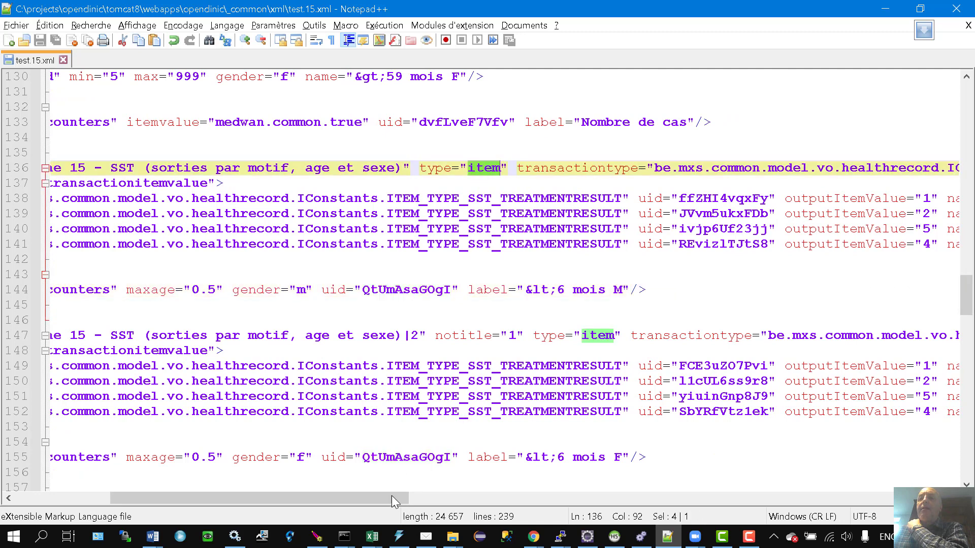
{"action": "left_click_drag", "start_coordinate": [392, 498], "coordinate": [594, 507]}
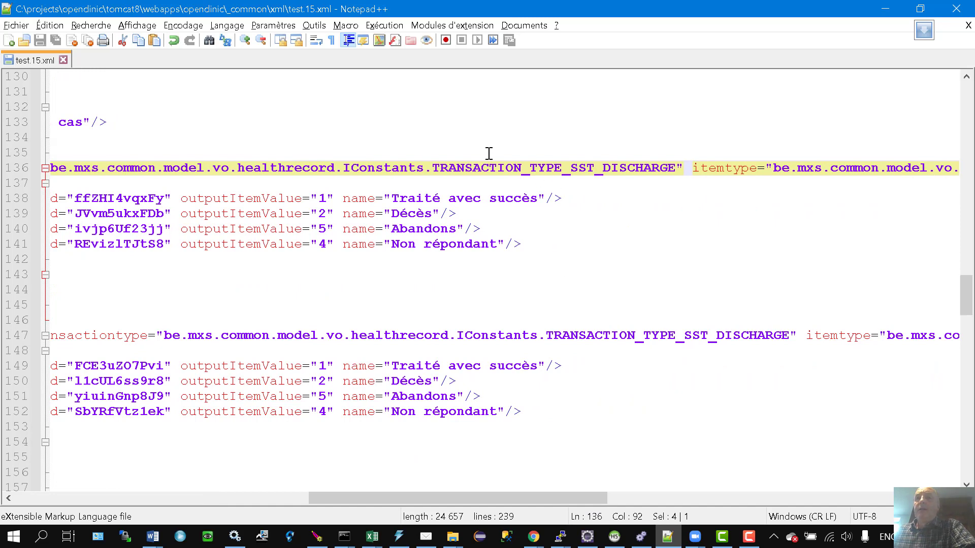
{"action": "left_click_drag", "start_coordinate": [434, 169], "coordinate": [679, 170]}
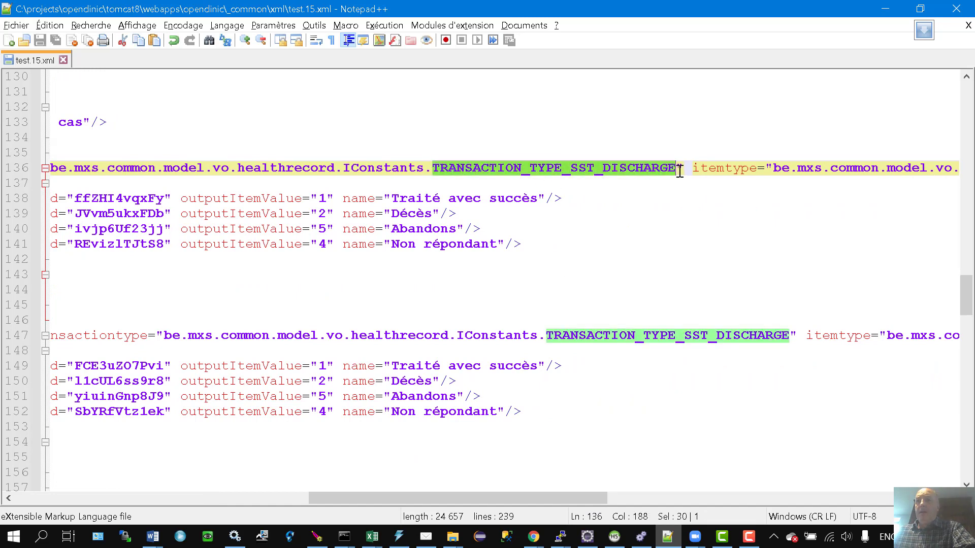
{"action": "left_click", "coordinate": [636, 170]}
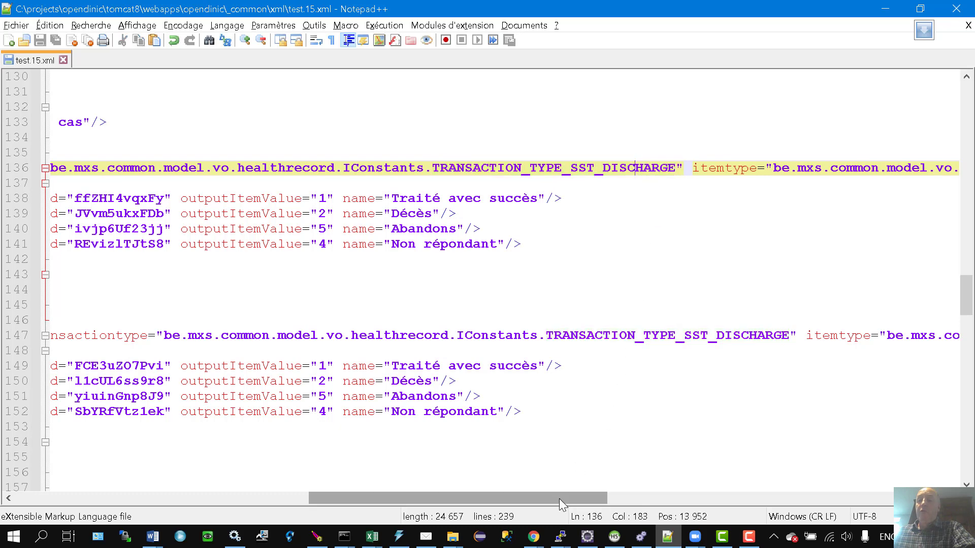
{"action": "left_click_drag", "start_coordinate": [559, 499], "coordinate": [660, 498]}
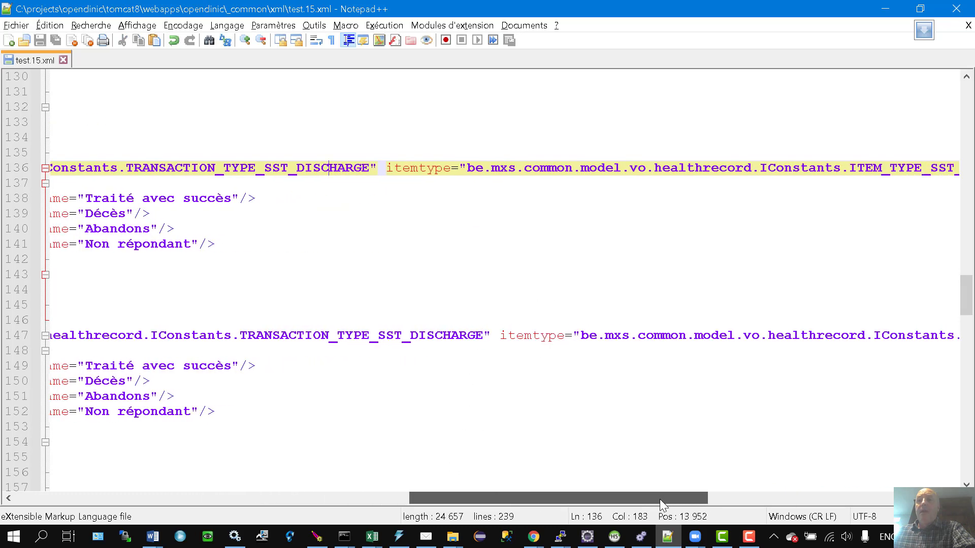
{"action": "double_click", "coordinate": [353, 169]}
{"action": "left_click_drag", "start_coordinate": [577, 499], "coordinate": [706, 499]}
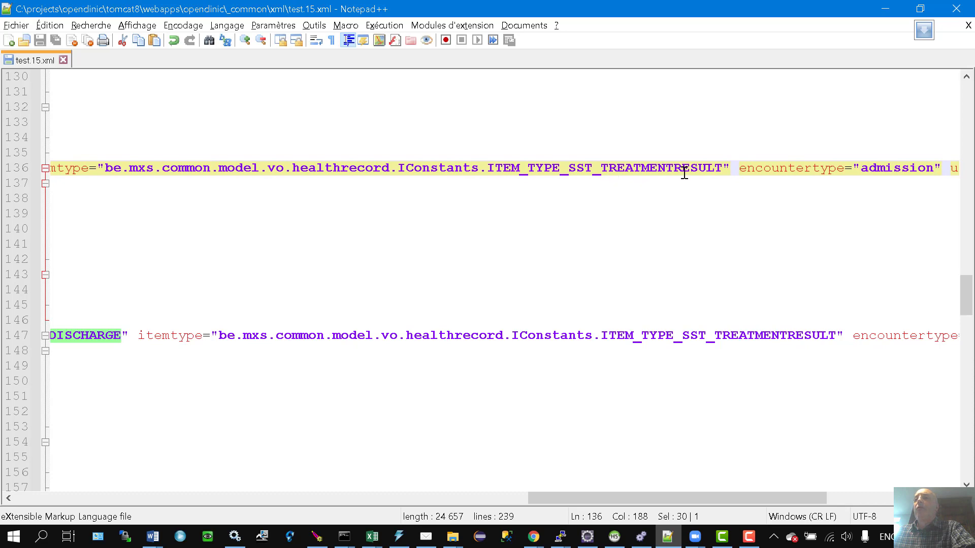
{"action": "left_click_drag", "start_coordinate": [665, 502], "coordinate": [762, 491]}
{"action": "double_click", "coordinate": [584, 173]}
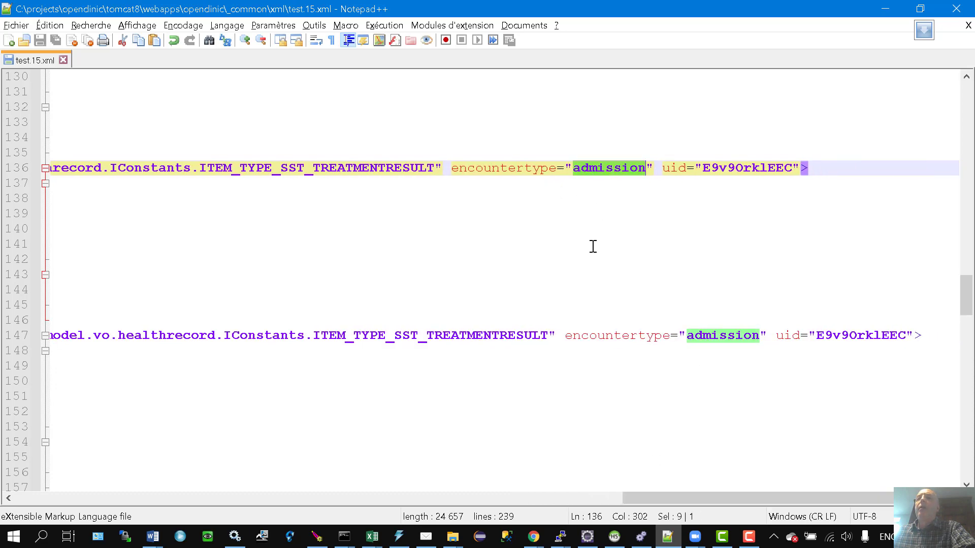
{"action": "left_click_drag", "start_coordinate": [706, 493], "coordinate": [98, 464]}
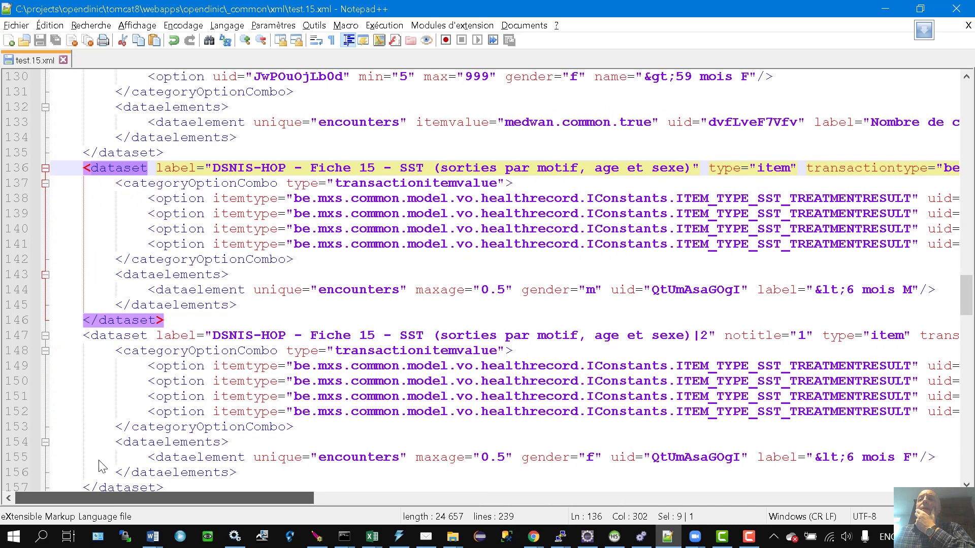
- Examine the output item values and UIDs of the treatment result options, and the matching dataset for females under 6 months
{"action": "scroll", "coordinate": [100, 466], "scroll_direction": "right", "scroll_amount": 15}
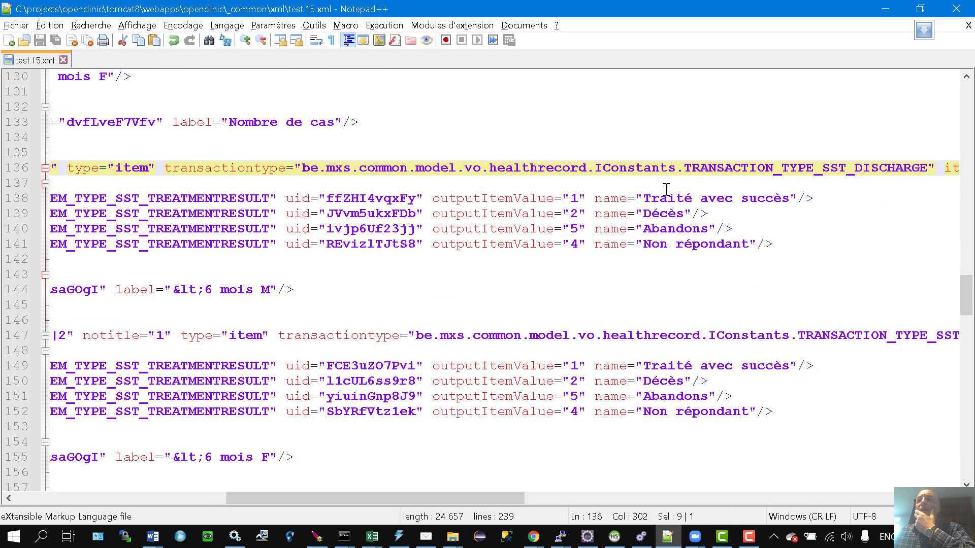
{"action": "double_click", "coordinate": [575, 198]}
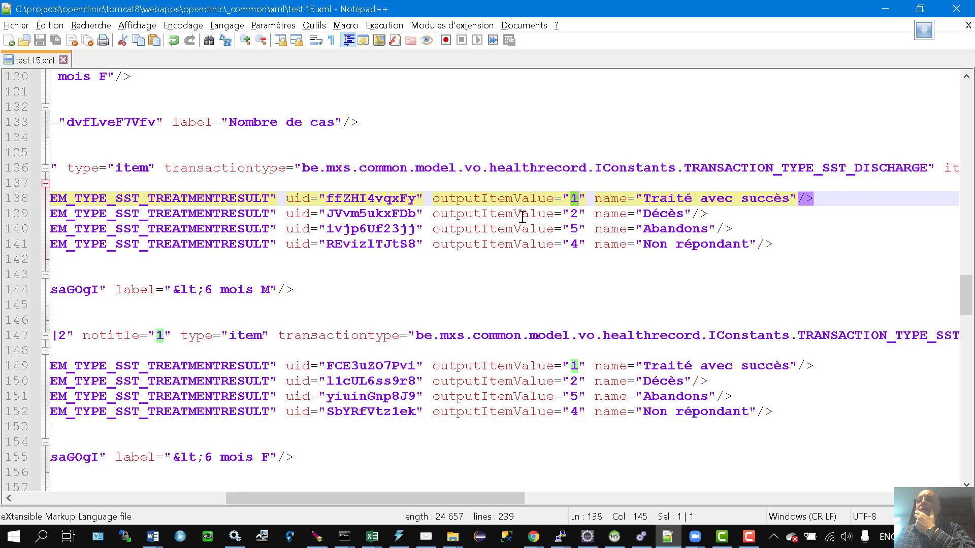
{"action": "double_click", "coordinate": [382, 199]}
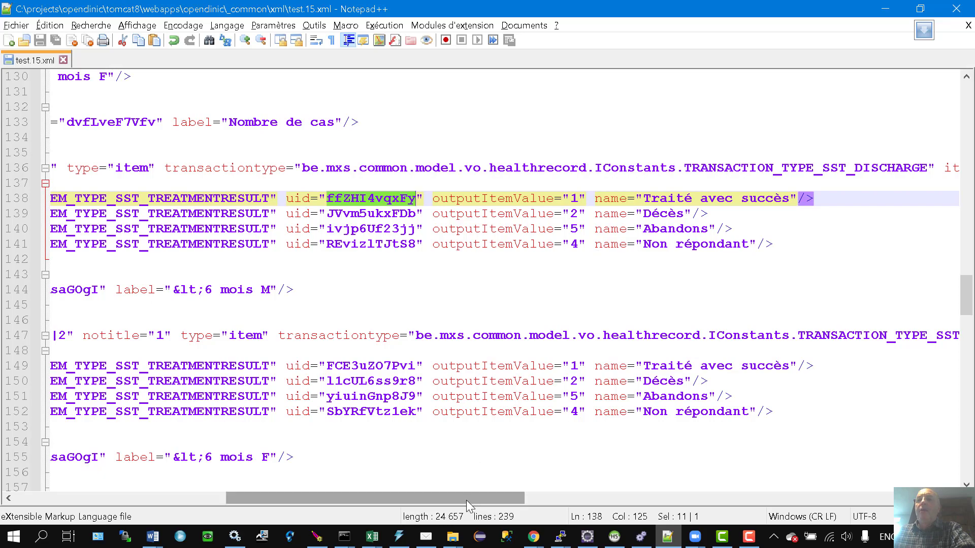
{"action": "left_click_drag", "start_coordinate": [466, 501], "coordinate": [270, 486]}
{"action": "scroll", "coordinate": [485, 375], "scroll_direction": "down", "scroll_amount": 2}
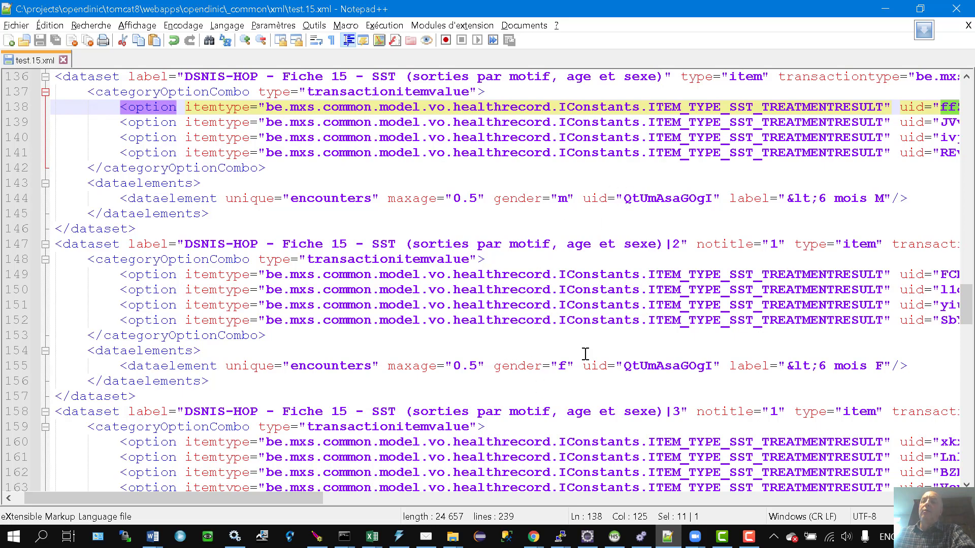
{"action": "mouse_move", "coordinate": [294, 501]}
{"action": "left_mouse_down"}
{"action": "mouse_move", "coordinate": [549, 503]}
{"action": "mouse_move", "coordinate": [296, 504]}
{"action": "left_mouse_up"}
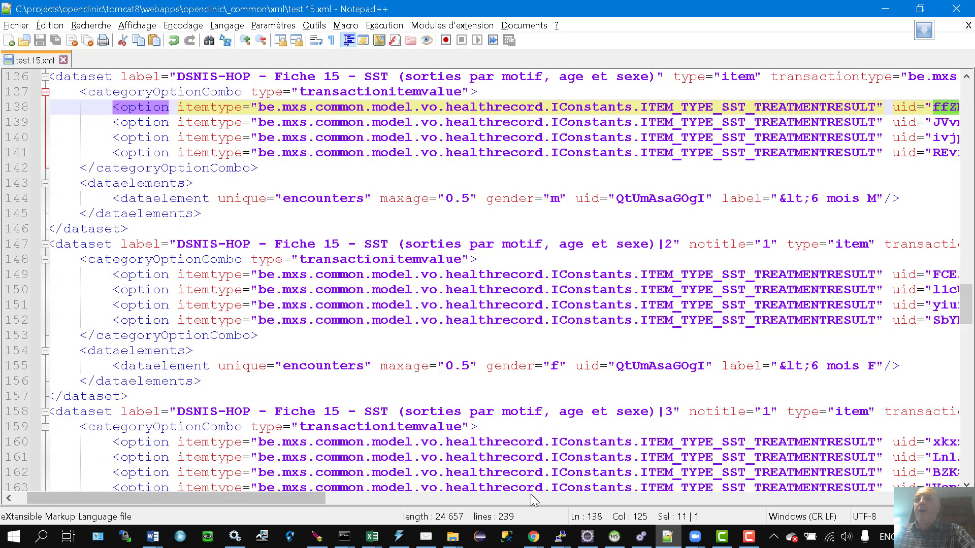
- Switch back to OpenClinic GA and open the Sortie SST form in the current patient's medical record
{"action": "left_click", "coordinate": [533, 537]}
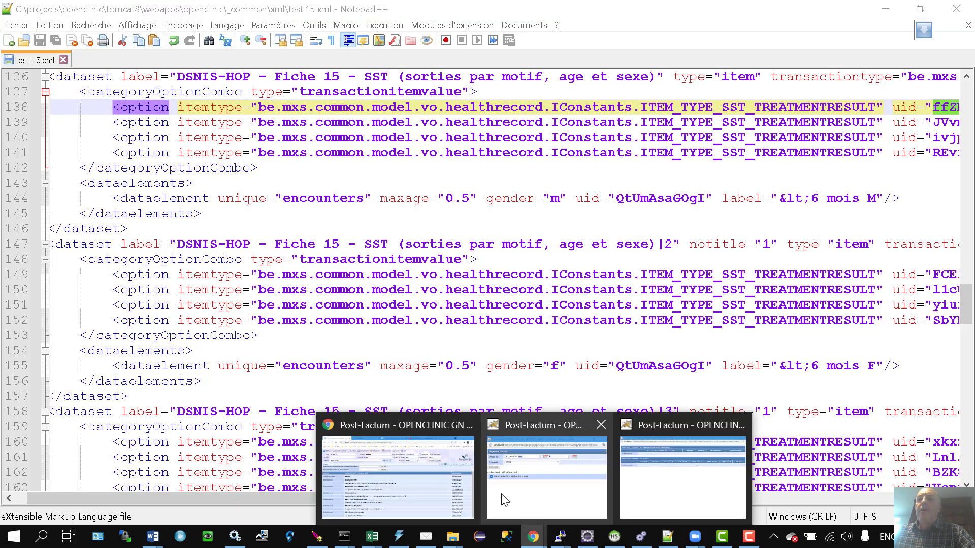
{"action": "left_click", "coordinate": [422, 482]}
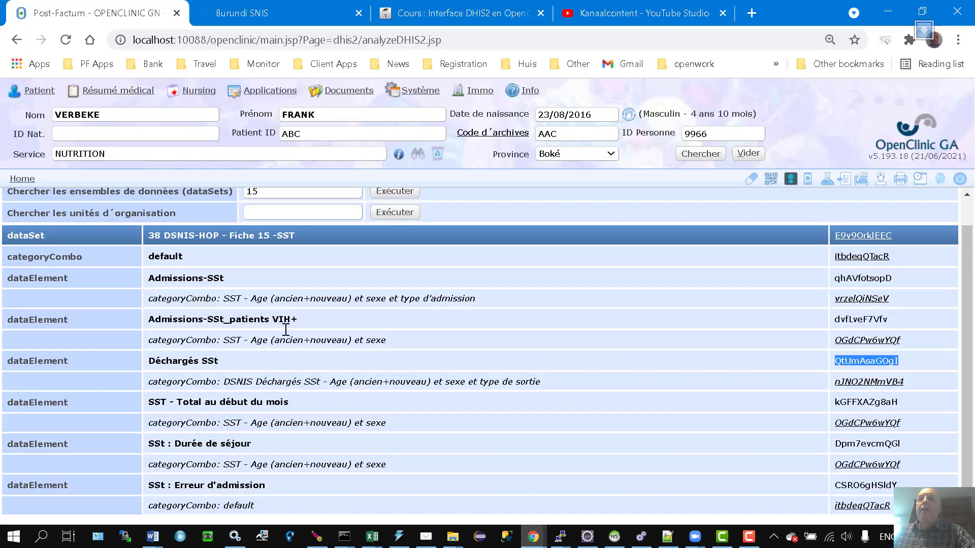
{"action": "left_click", "coordinate": [691, 159]}
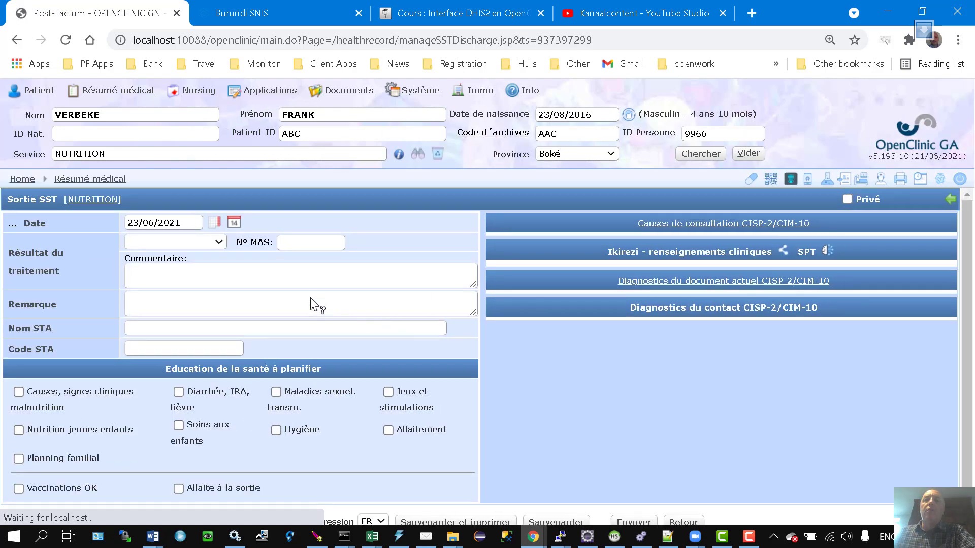
- Set the date of the Sortie SST form to 29/05/2021
{"action": "left_click_drag", "start_coordinate": [156, 224], "coordinate": [102, 224]}
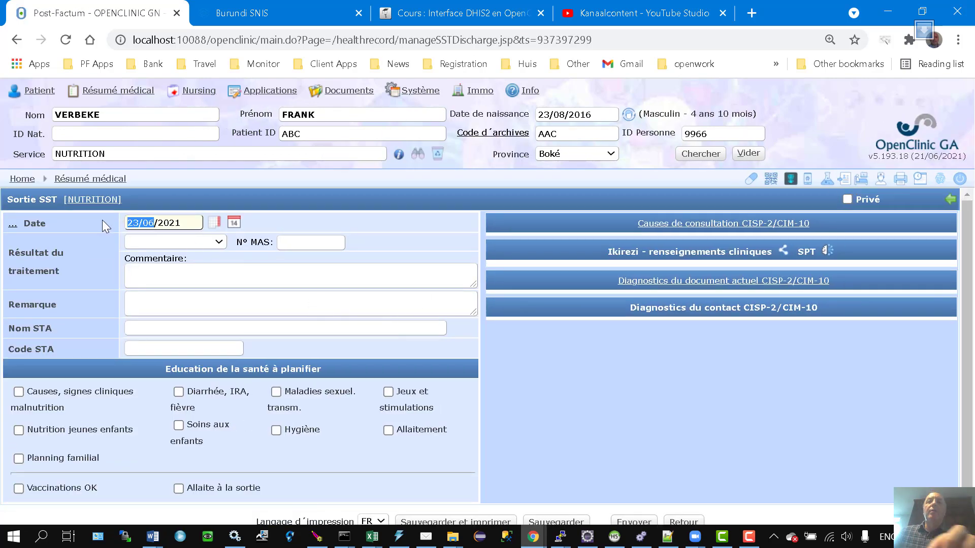
{"action": "type", "text": "29/05"}
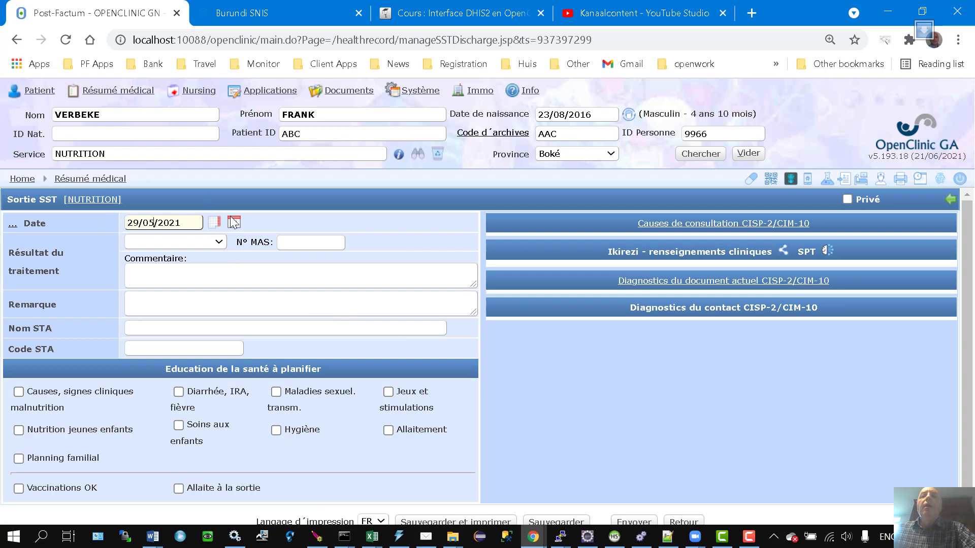
{"action": "left_click", "coordinate": [395, 226]}
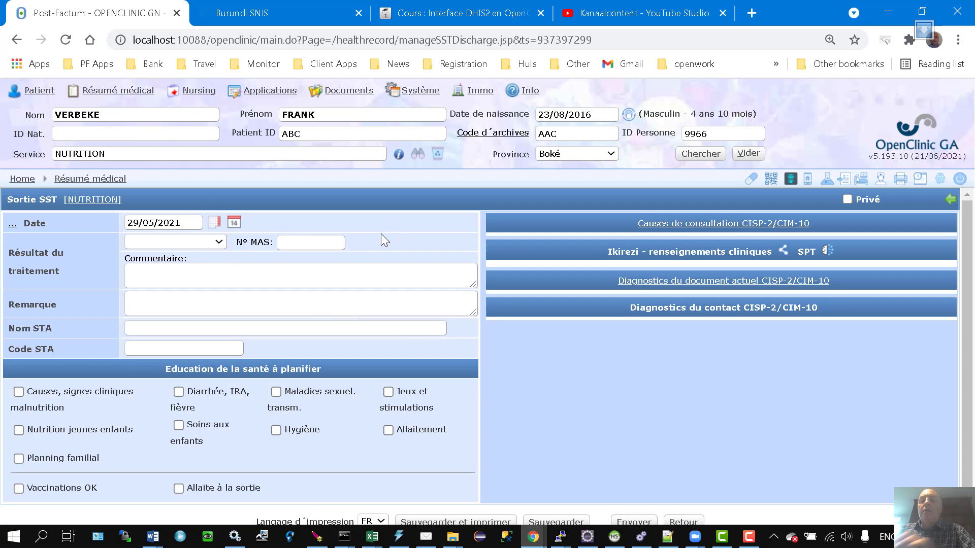
- Check the UIDs and output item values of the treatment result options in test.15.xml in Notepad++ and return to OpenClinic GA
{"action": "key", "text": "alt+Tab"}
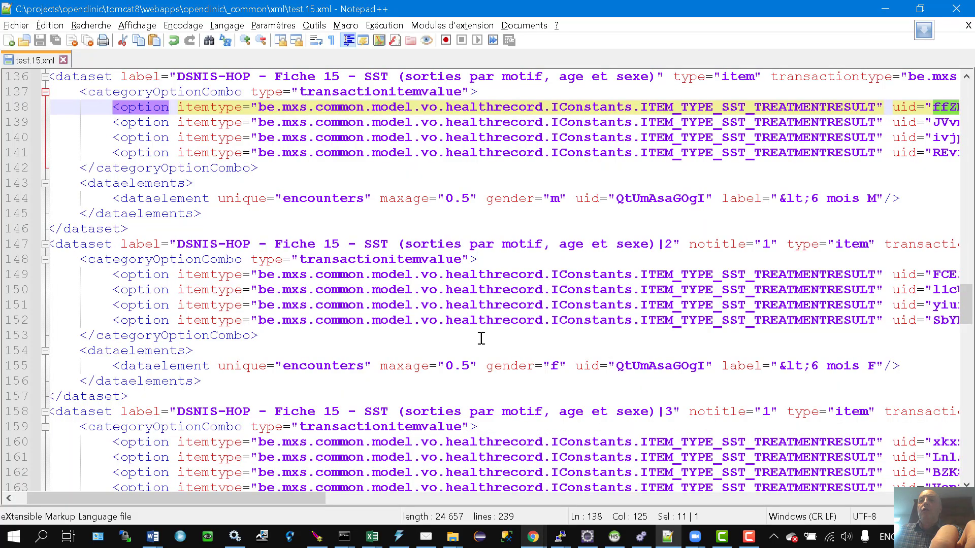
{"action": "left_click_drag", "start_coordinate": [287, 498], "coordinate": [361, 501]}
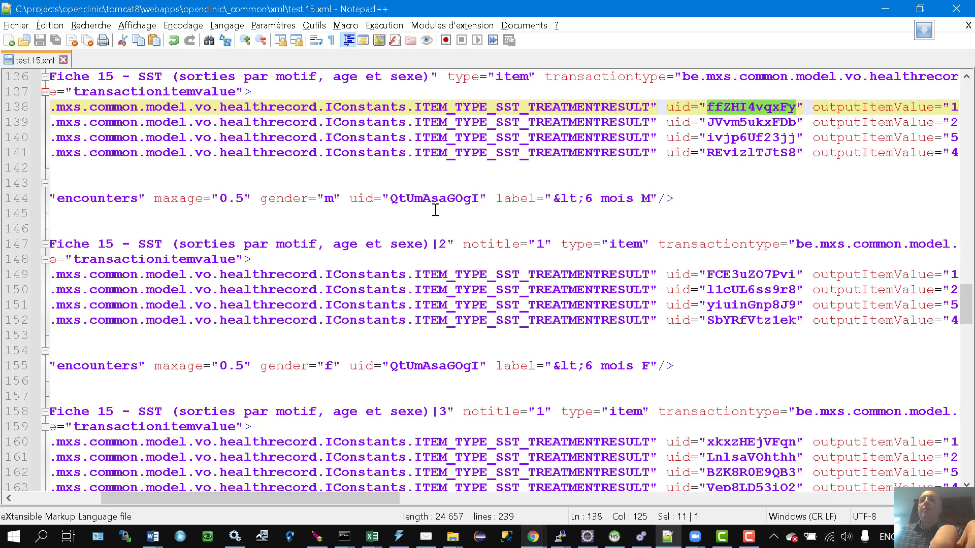
{"action": "key", "text": "alt+Tab"}
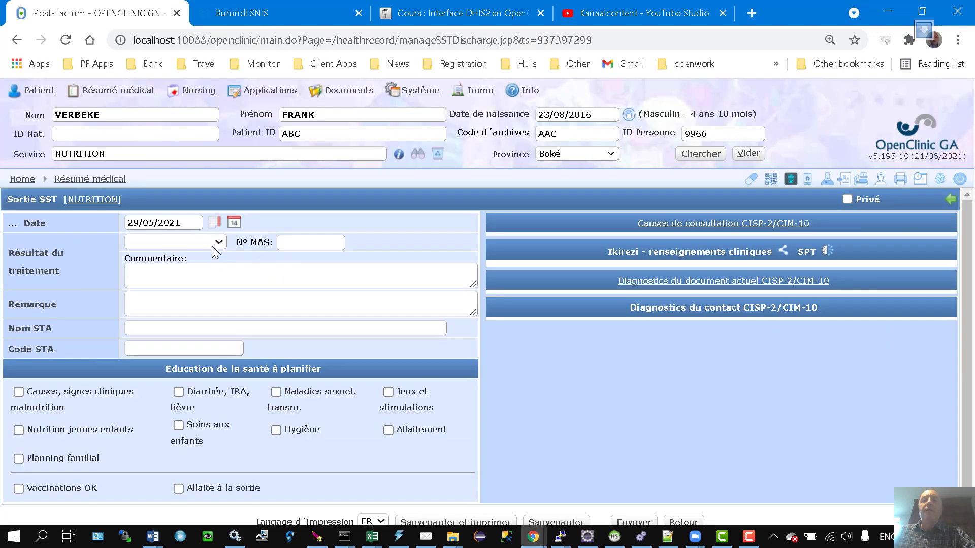
- Set the treatment result to Non répondant, save the Sortie SST form and check the patient's clinical documents list
{"action": "left_click", "coordinate": [218, 242]}
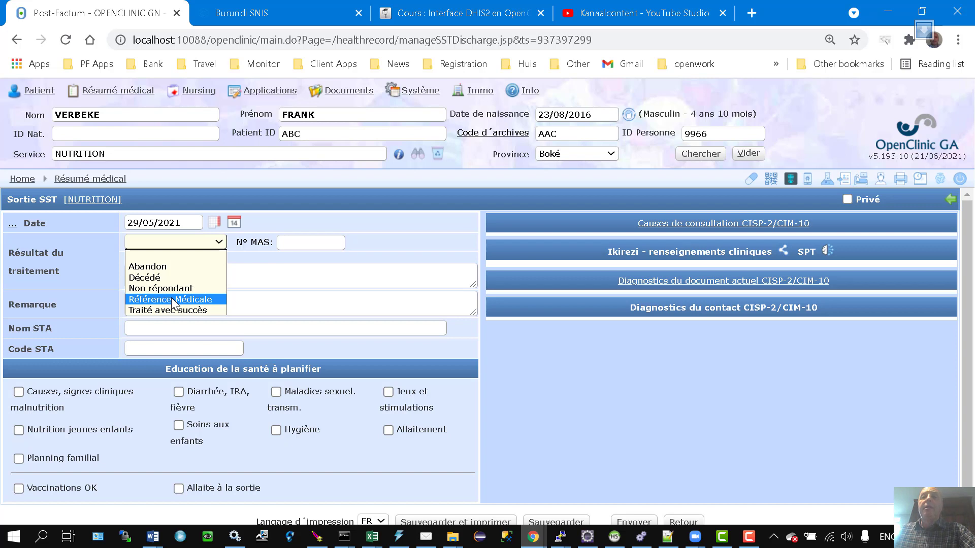
{"action": "left_click", "coordinate": [340, 278]}
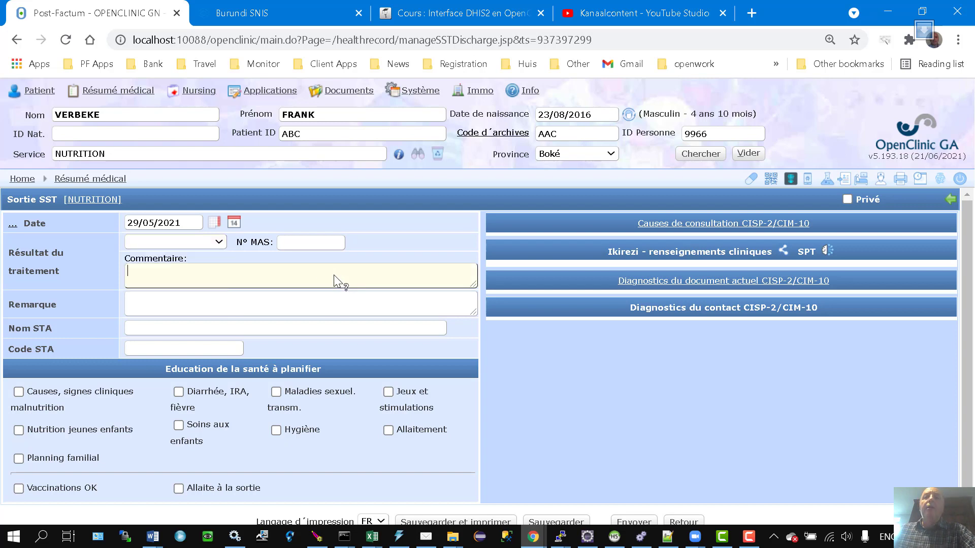
{"action": "left_click", "coordinate": [216, 247]}
{"action": "left_click", "coordinate": [218, 249]}
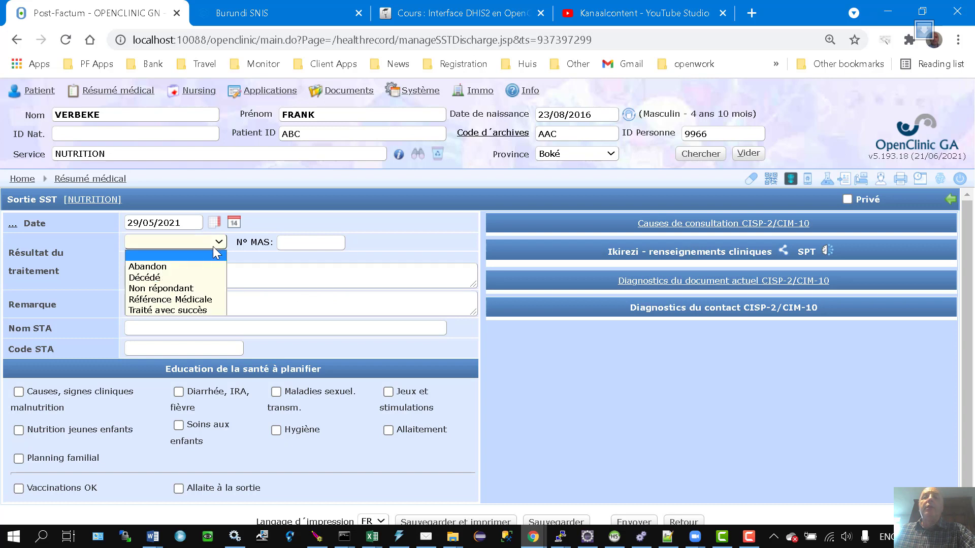
{"action": "left_click", "coordinate": [208, 289]}
{"action": "scroll", "coordinate": [612, 364], "scroll_direction": "down", "scroll_amount": 1}
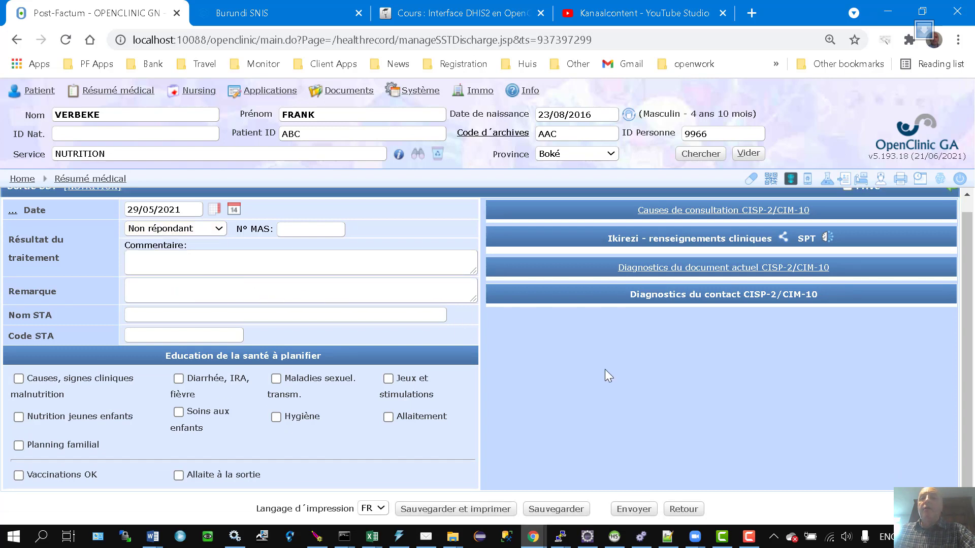
{"action": "left_click", "coordinate": [557, 509]}
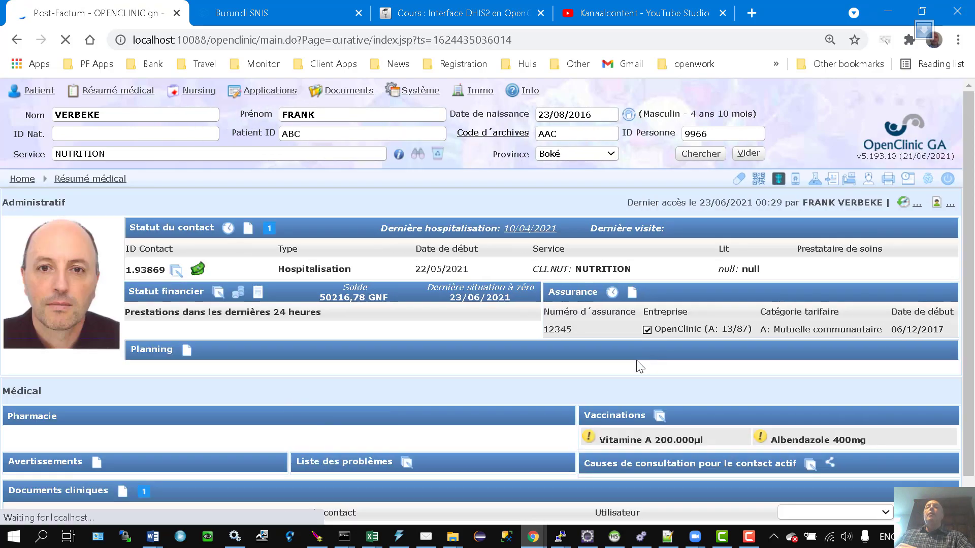
{"action": "scroll", "coordinate": [278, 485], "scroll_direction": "down", "scroll_amount": 2}
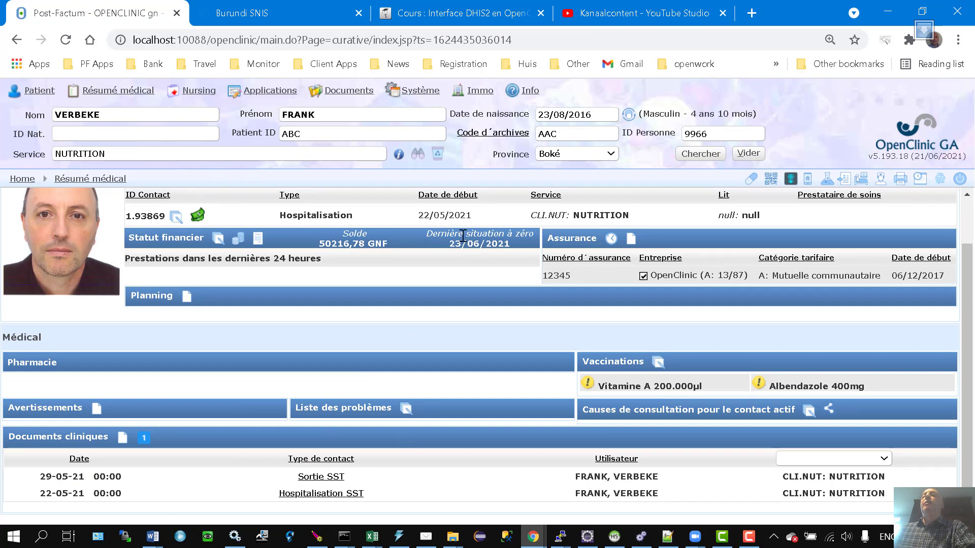
{"action": "scroll", "coordinate": [463, 236], "scroll_direction": "up", "scroll_amount": 2}
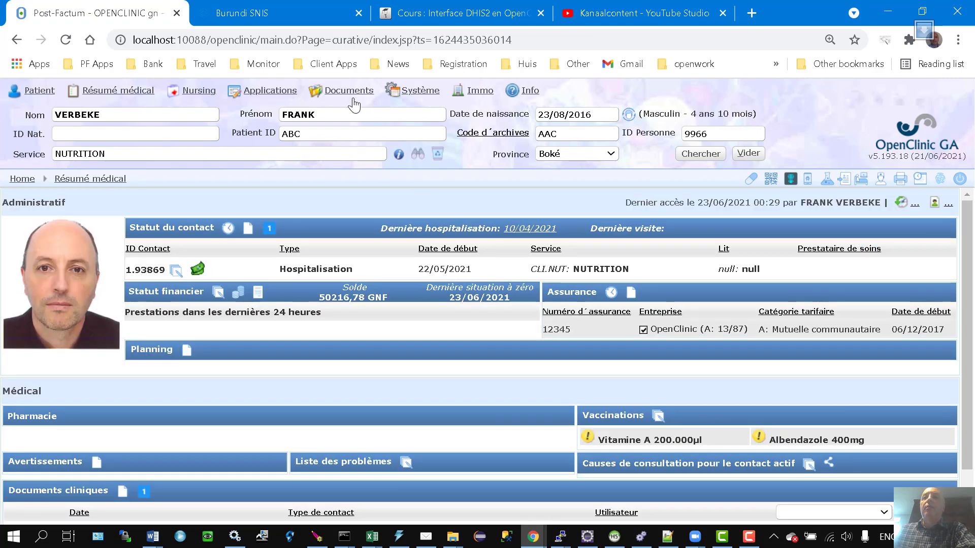
- Generate the DHIS2 report from the statistics for DSNIS-HOP - Fiche 15 - SST, with period 202105 and HTML format
{"action": "left_click", "coordinate": [258, 91]}
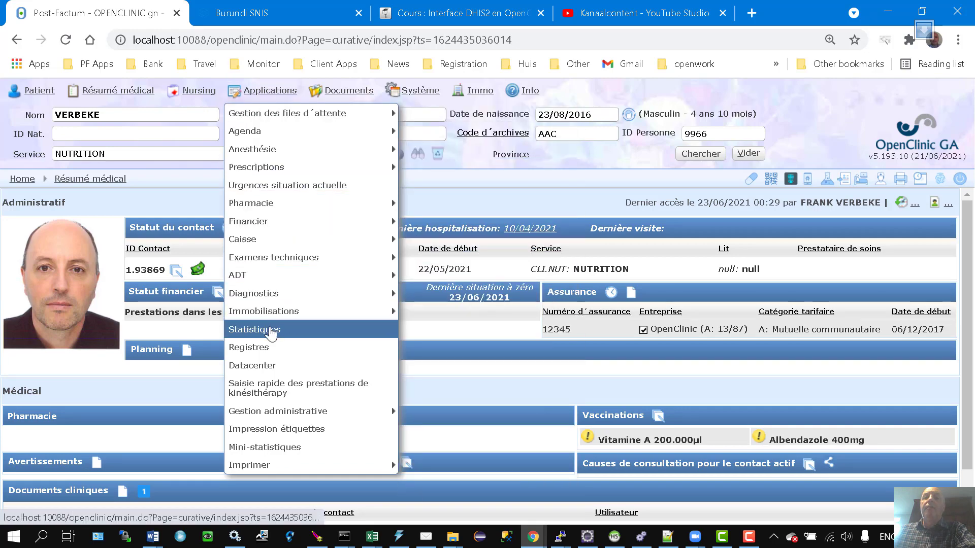
{"action": "left_click", "coordinate": [271, 330]}
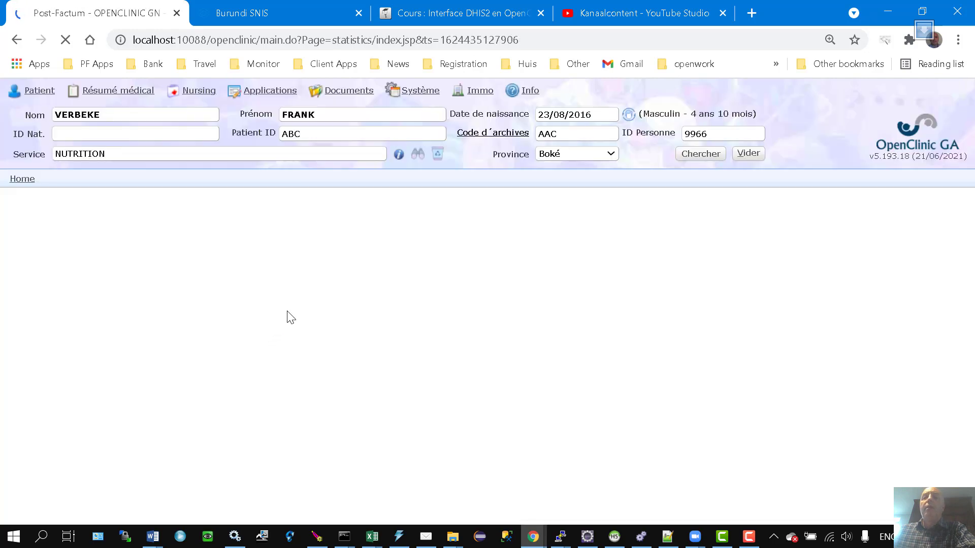
{"action": "scroll", "coordinate": [316, 301], "scroll_direction": "down", "scroll_amount": 2}
{"action": "scroll", "coordinate": [308, 321], "scroll_direction": "down", "scroll_amount": 10}
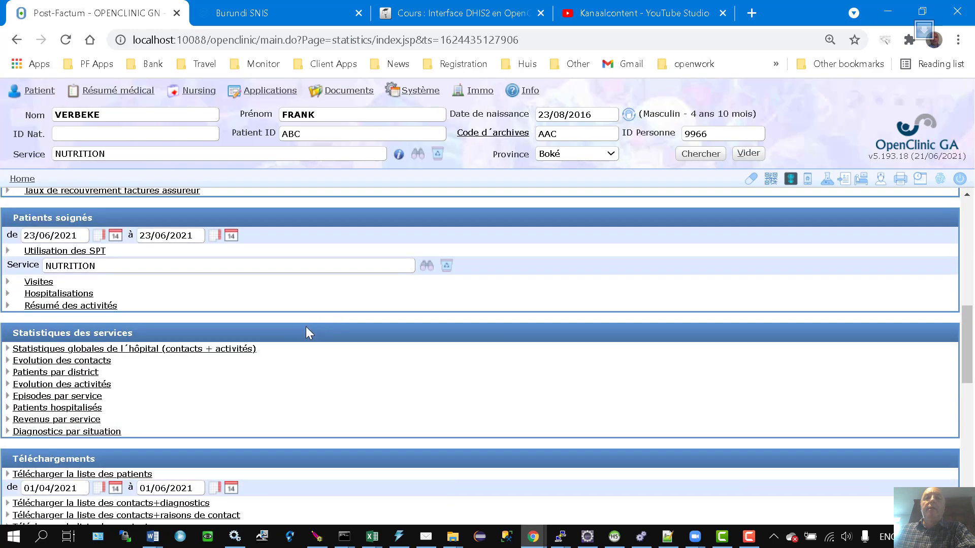
{"action": "scroll", "coordinate": [306, 327], "scroll_direction": "down", "scroll_amount": 5}
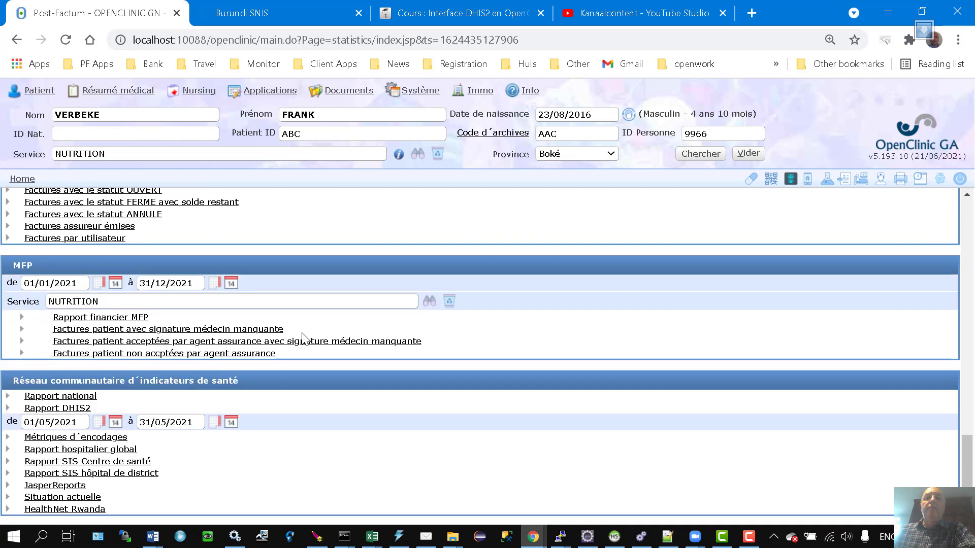
{"action": "left_click", "coordinate": [78, 409]}
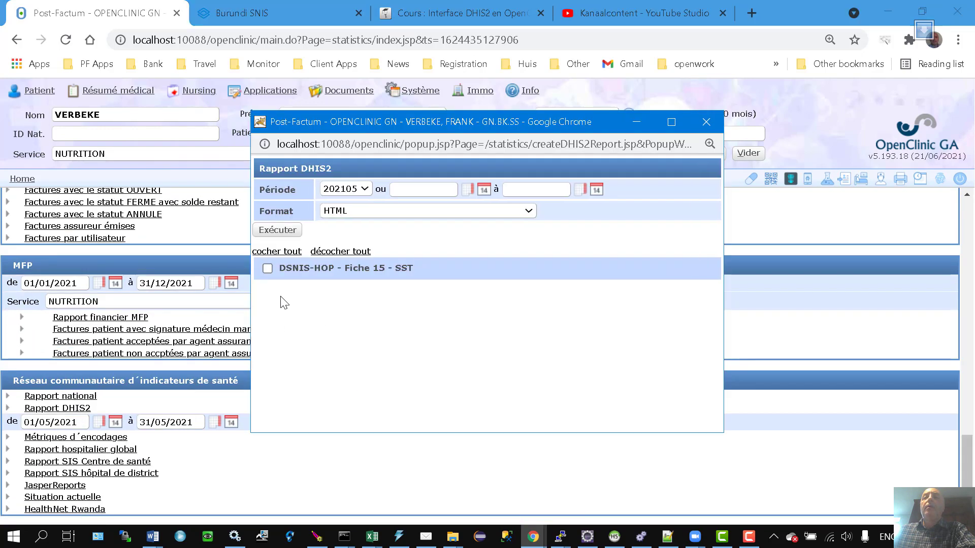
{"action": "left_click", "coordinate": [268, 268]}
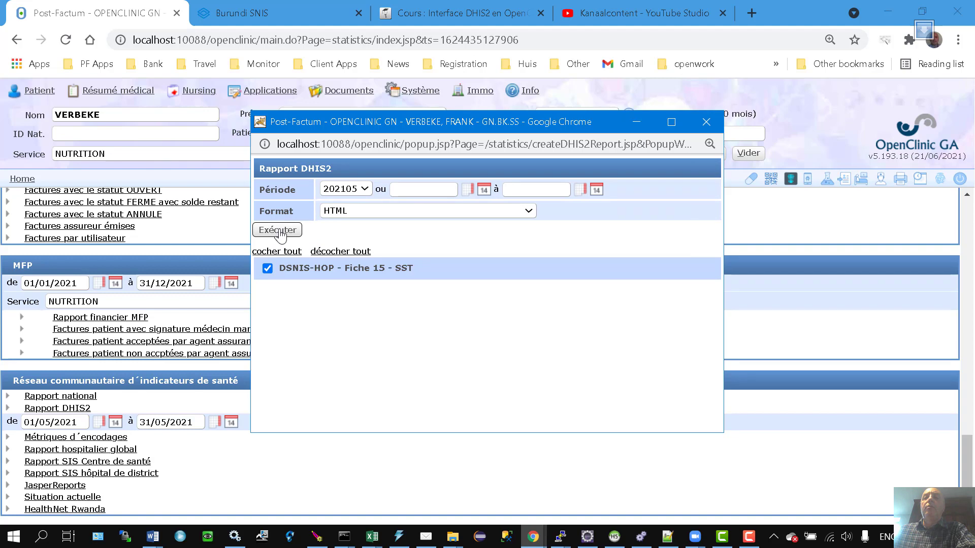
{"action": "left_click", "coordinate": [279, 231]}
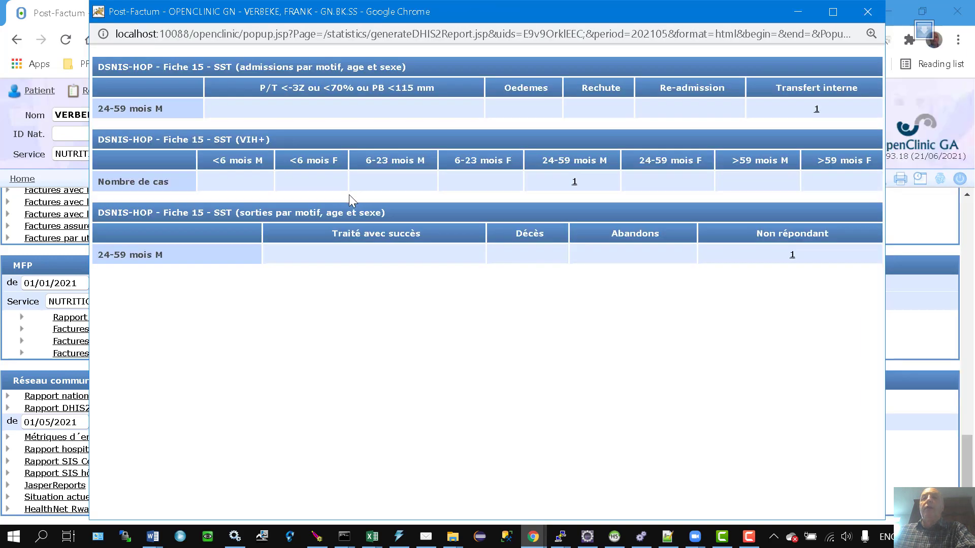
- Examine the report's table of SST discharges by reason, age and sex, including its age and sex row
{"action": "left_click_drag", "start_coordinate": [235, 212], "coordinate": [371, 215]}
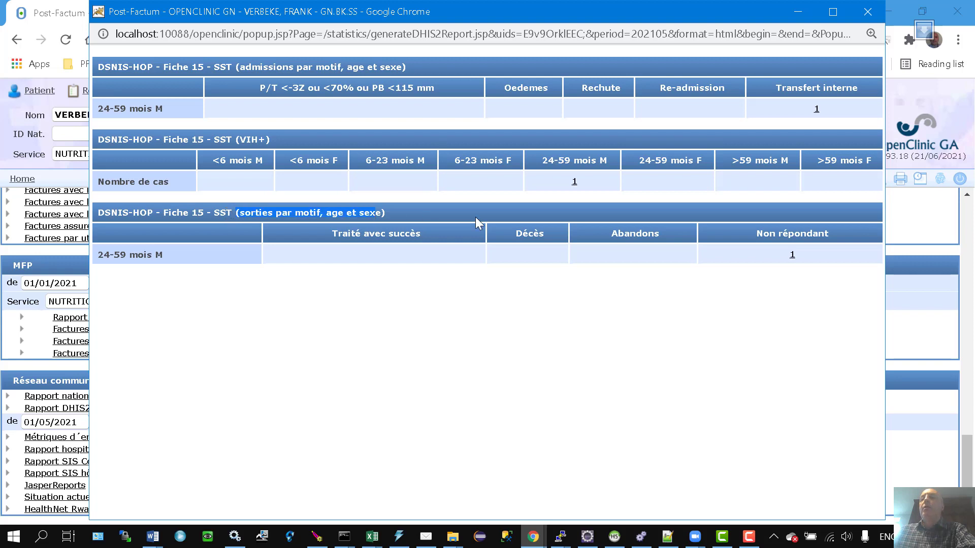
{"action": "left_click", "coordinate": [682, 248]}
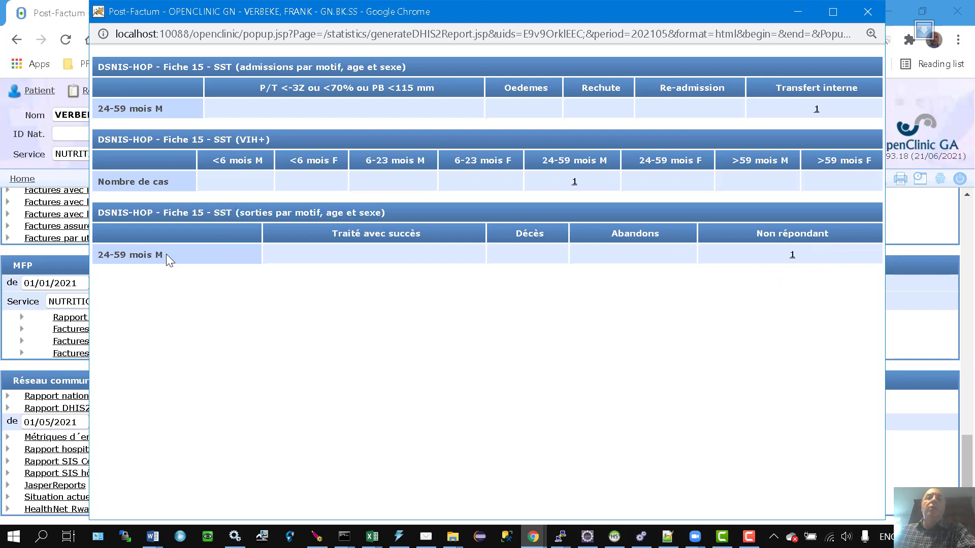
{"action": "left_click_drag", "start_coordinate": [104, 254], "coordinate": [172, 246]}
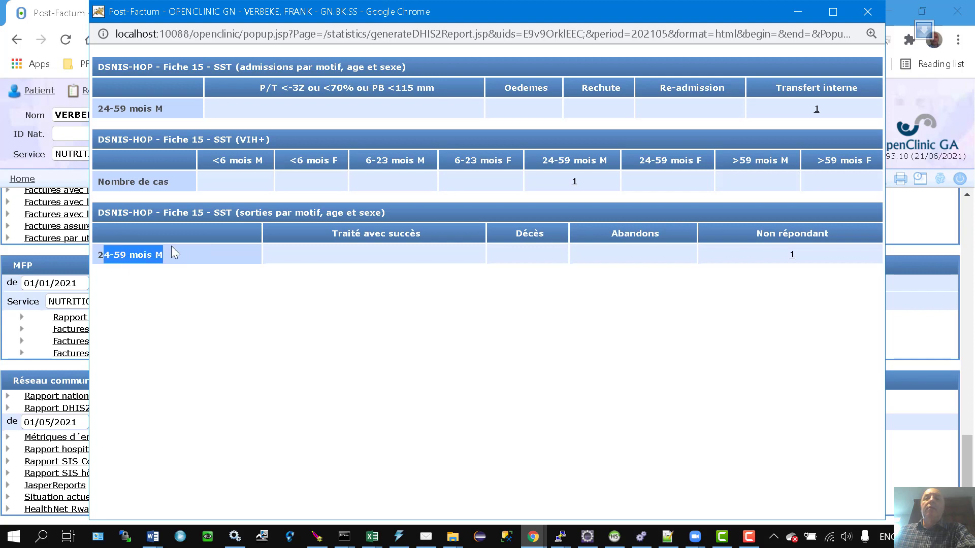
{"action": "left_click", "coordinate": [202, 257]}
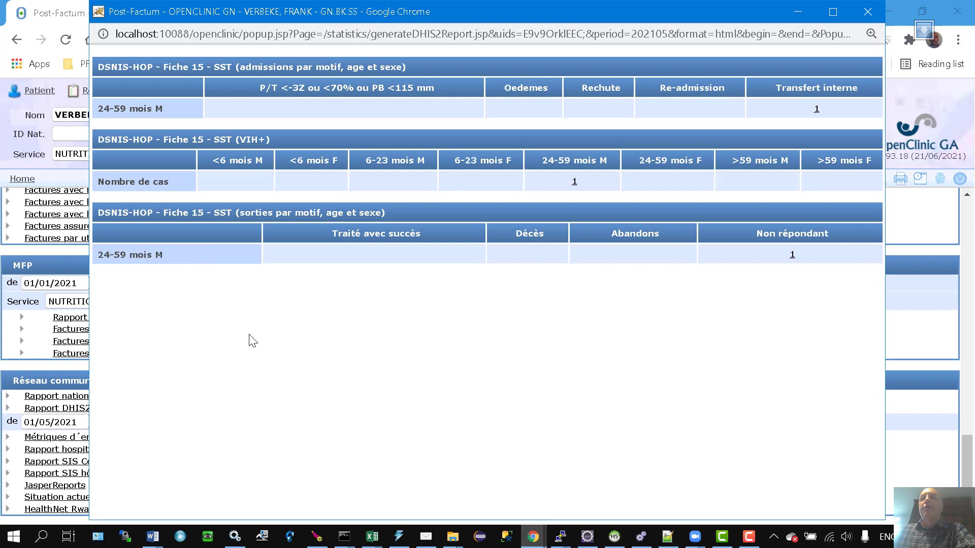